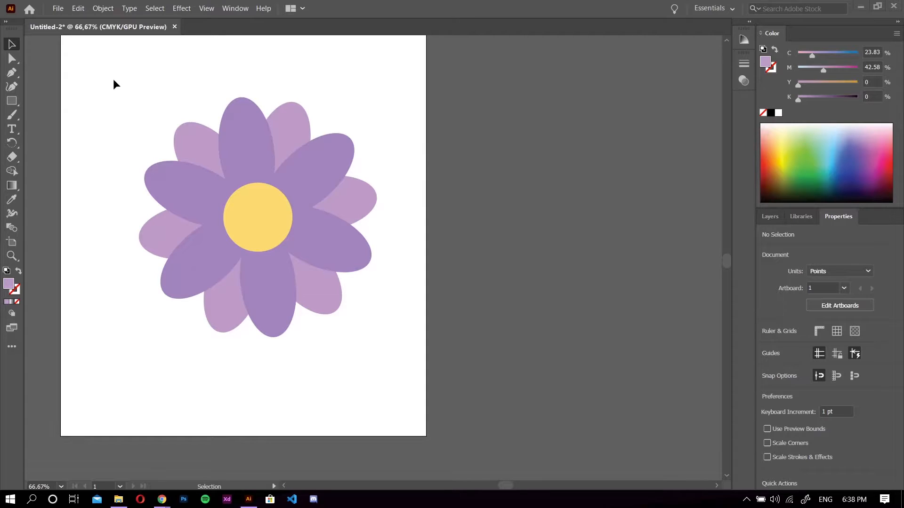
pyautogui.click(60, 10)
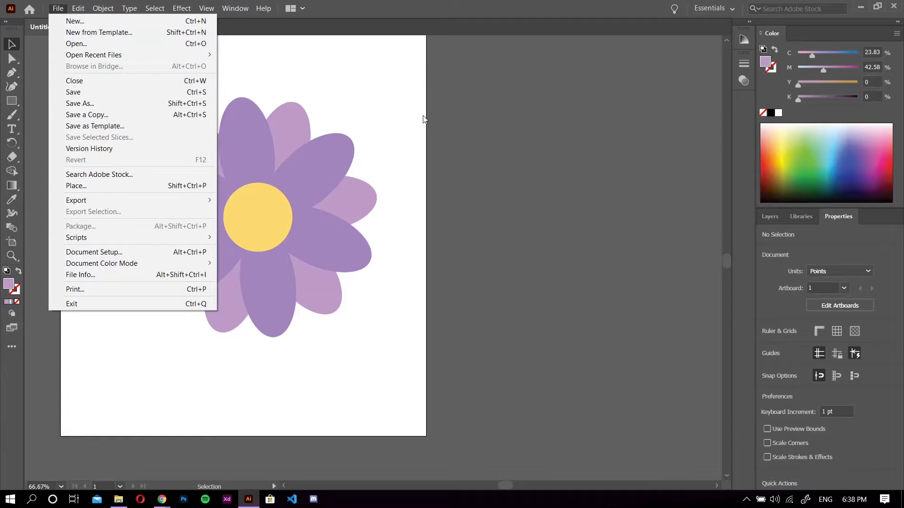
pyautogui.click(475, 95)
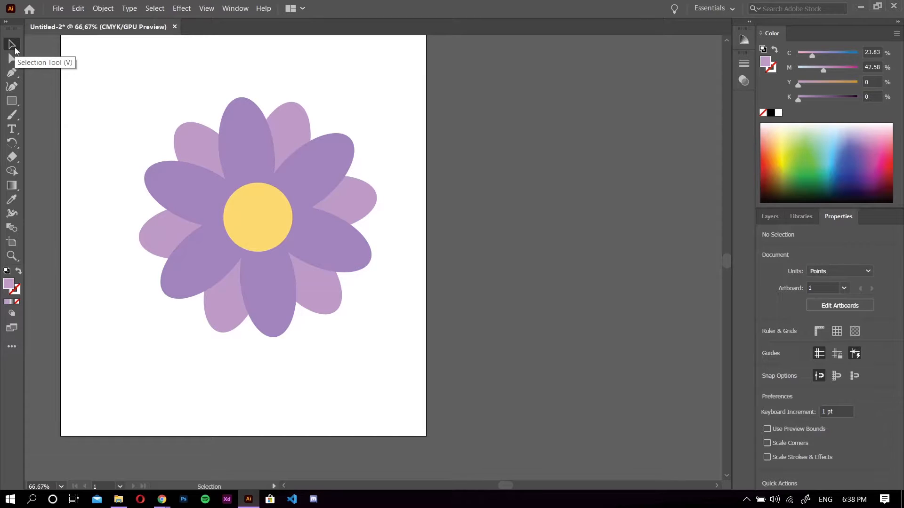
# Move the whole flower group slightly up and to the left on the artboard.
pyautogui.click(242, 137)
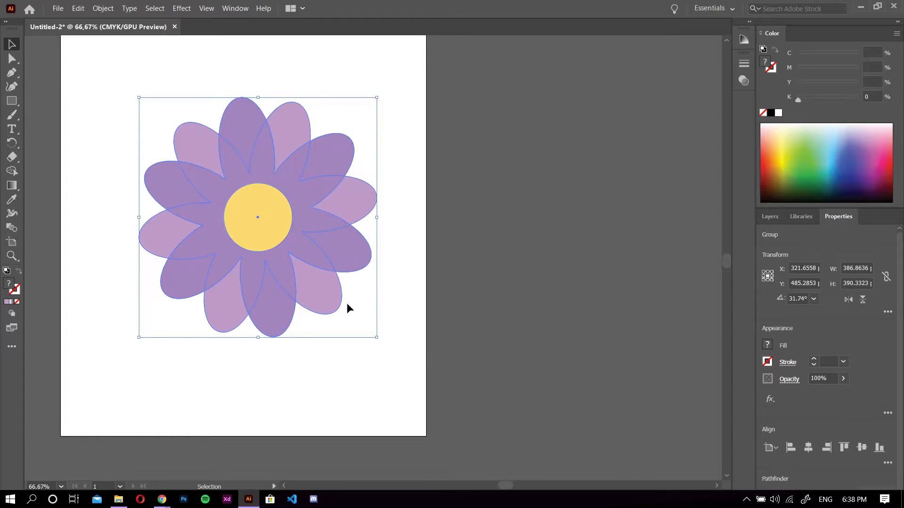
pyautogui.moveTo(264, 221); pyautogui.dragTo(257, 161)
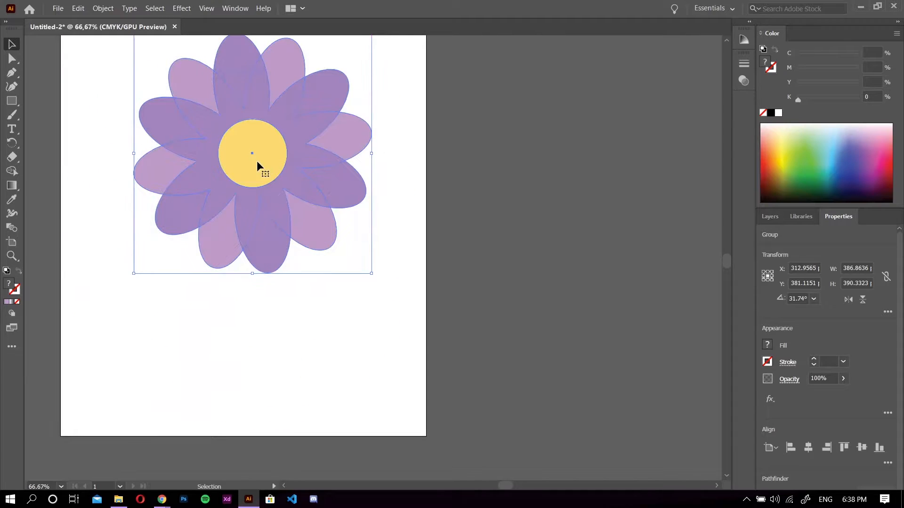
pyautogui.scroll(2, 257, 160)
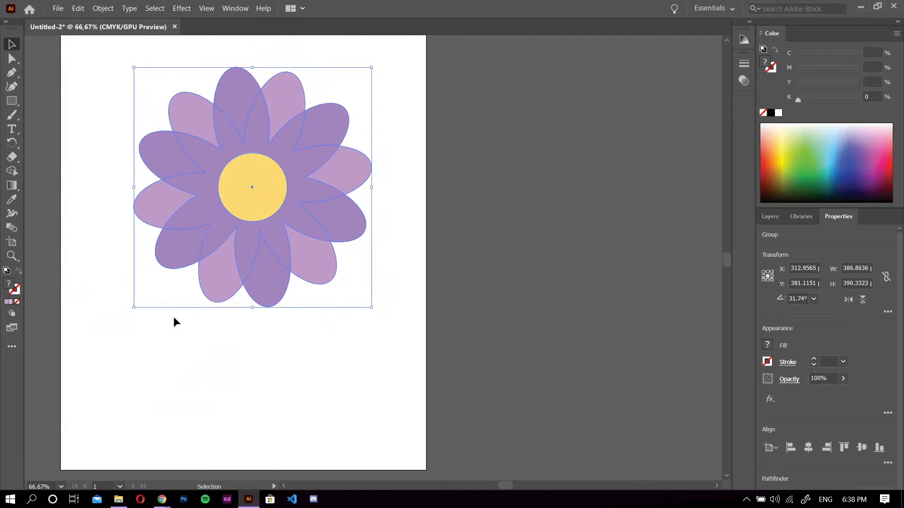
# Scale the flower group down proportionally from its lower-left corner to about 310 by 313 pt.
pyautogui.moveTo(134, 306); pyautogui.dragTo(70, 383)
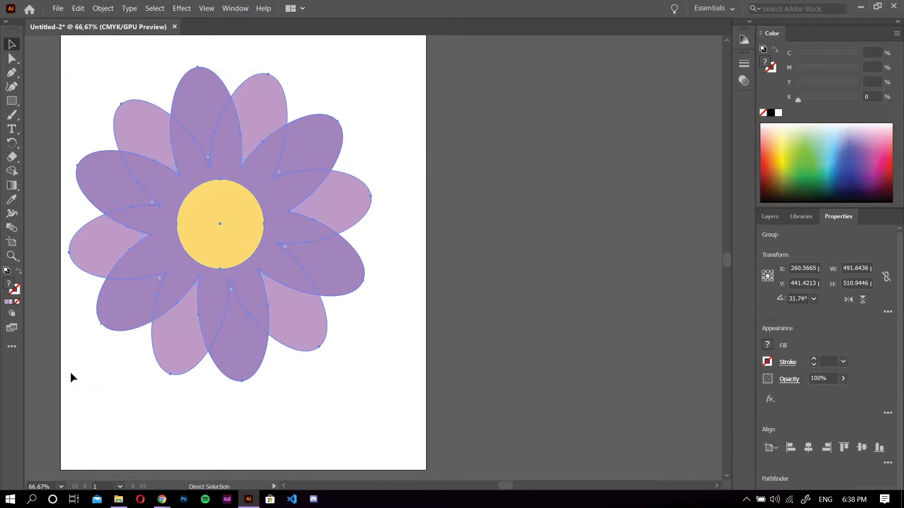
pyautogui.hotkey('ctrl', 'z')
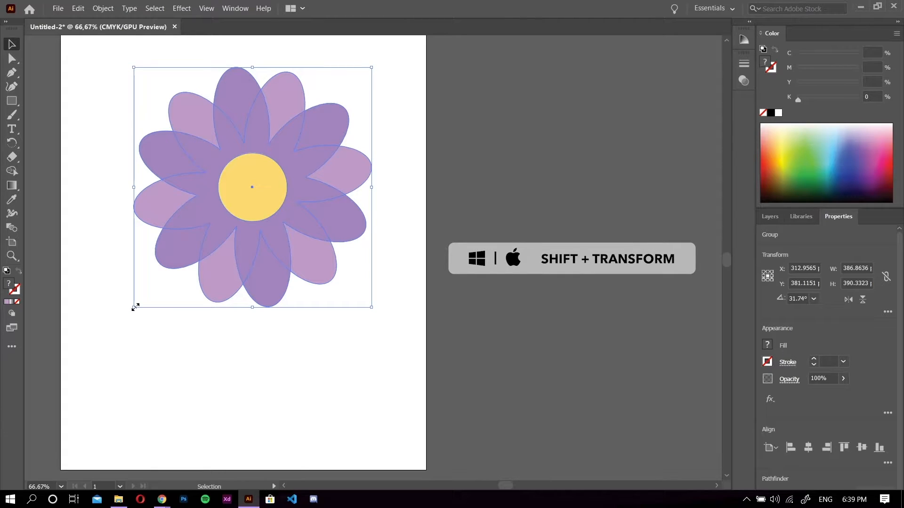
pyautogui.moveTo(135, 307); pyautogui.dragTo(182, 262)
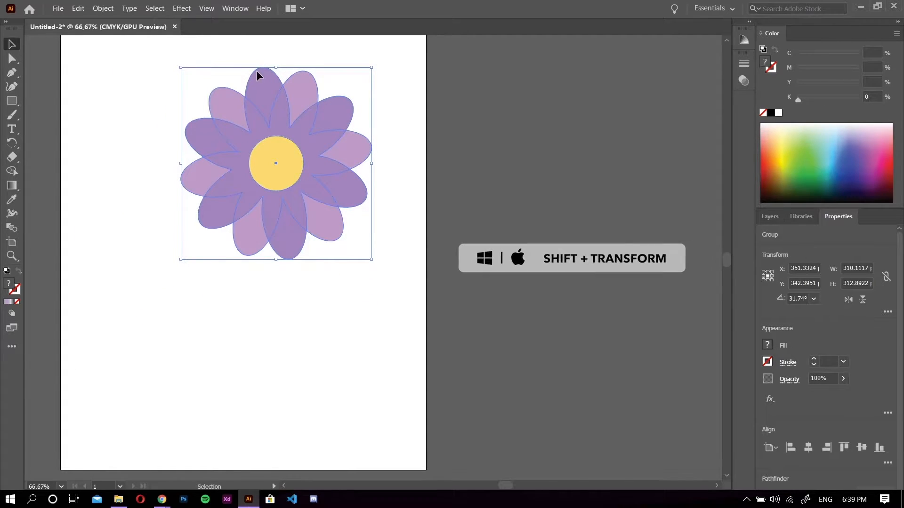
pyautogui.click(332, 86)
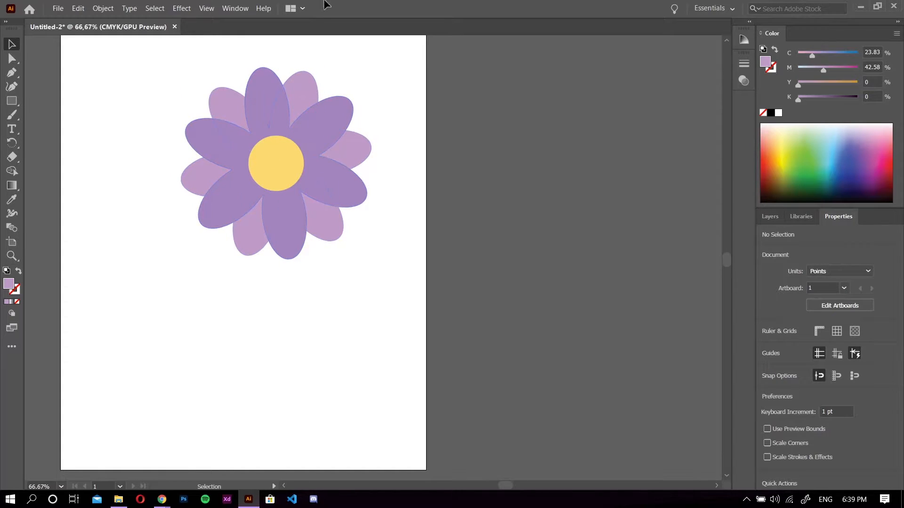
# Isolate the flower group and try moving its yellow centre circle away from the petals.
pyautogui.click(284, 169)
pyautogui.doubleClick(285, 168)
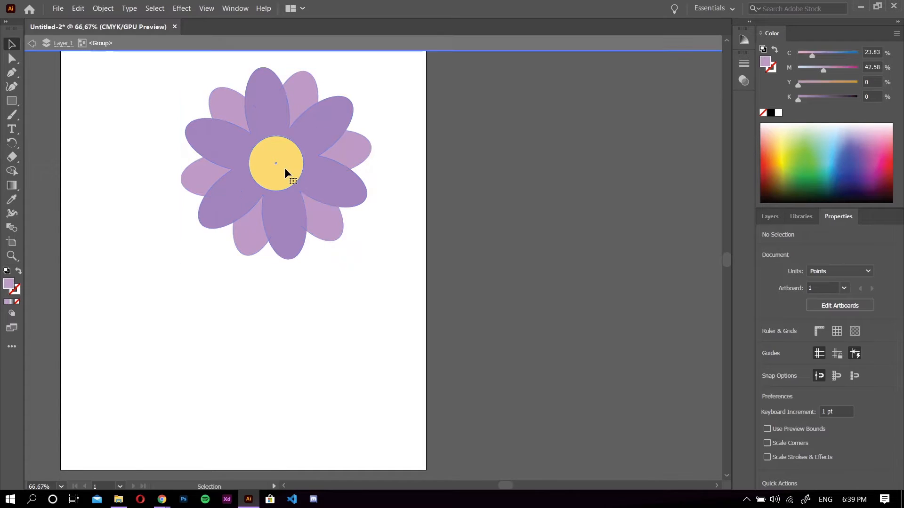
pyautogui.click(285, 169)
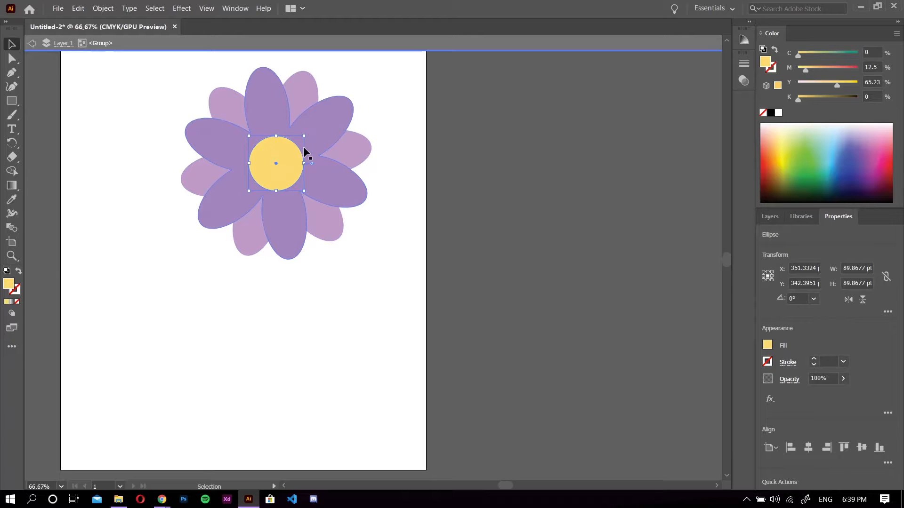
pyautogui.moveTo(287, 152); pyautogui.dragTo(359, 269)
pyautogui.hotkey('ctrl', 'z')
pyautogui.hotkey('ctrl', 'z')
pyautogui.click(142, 117)
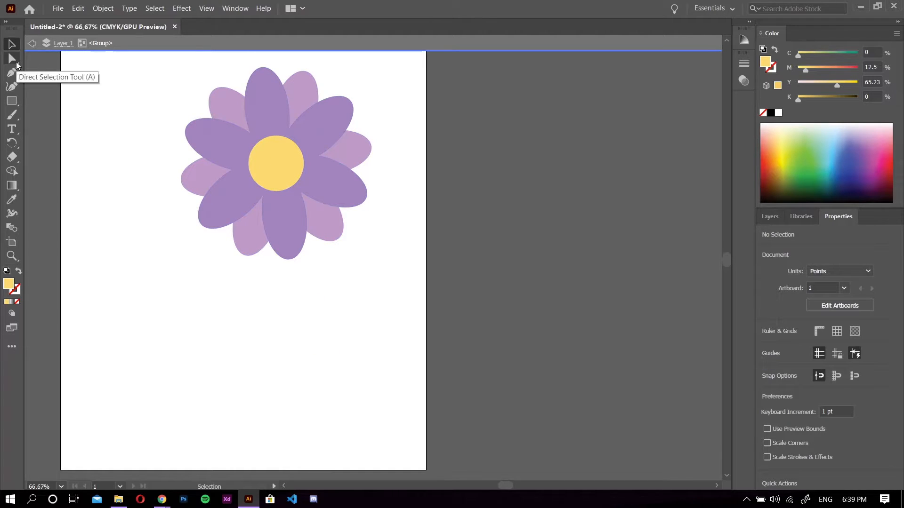
# Try moving the darker front petals to the right with the Group Selection tool.
pyautogui.click(19, 64)
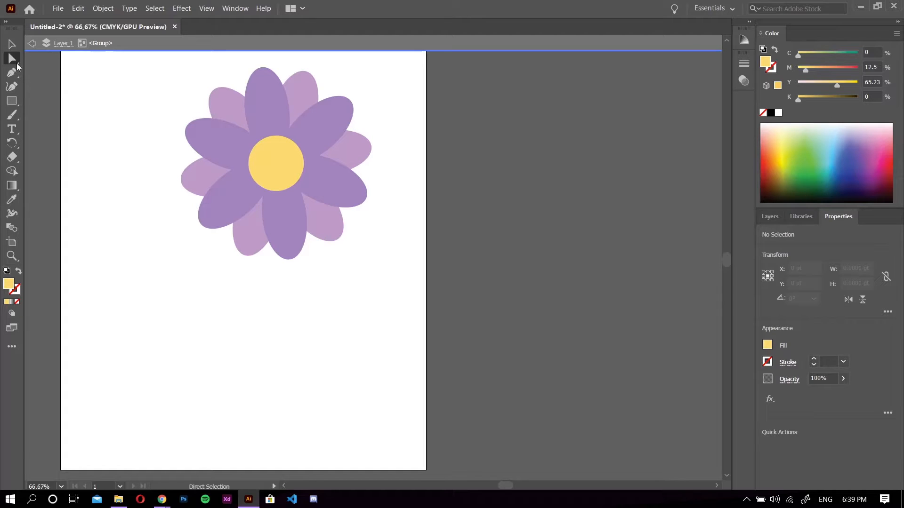
pyautogui.click(18, 66)
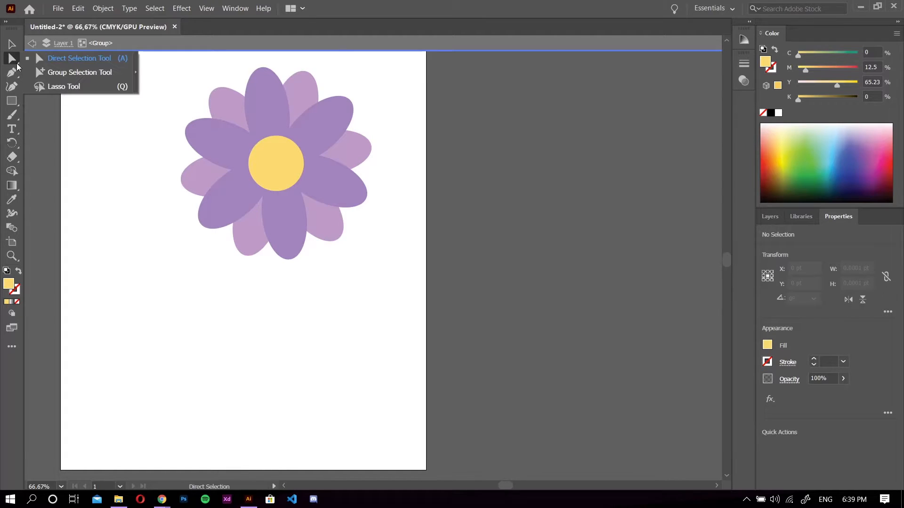
pyautogui.click(89, 79)
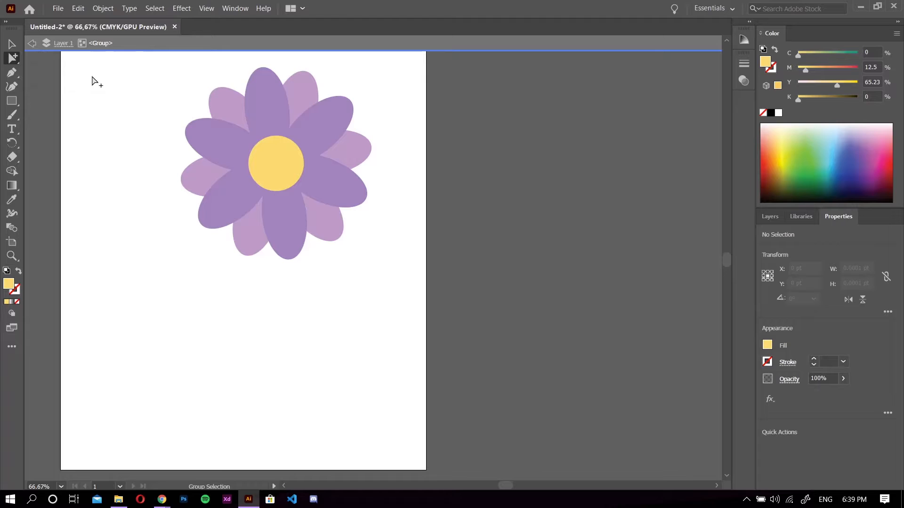
pyautogui.click(263, 116)
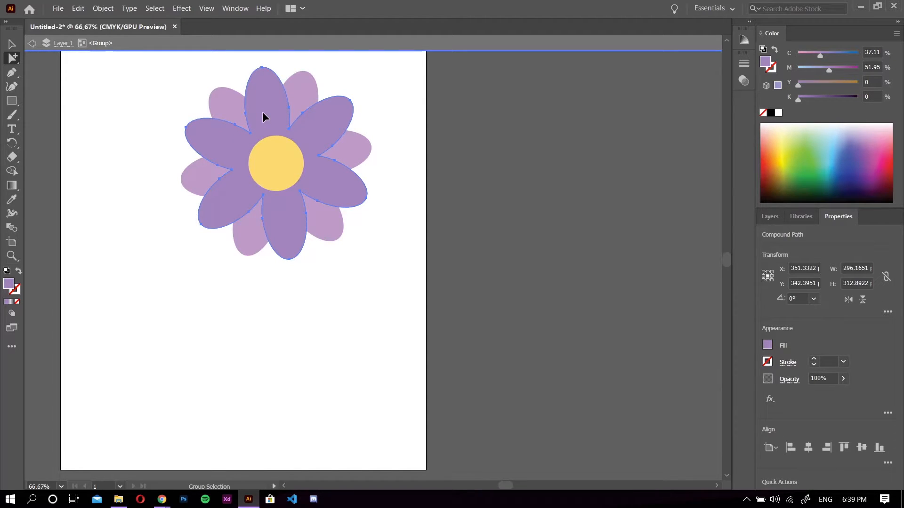
pyautogui.moveTo(263, 112); pyautogui.dragTo(299, 123)
pyautogui.hotkey('ctrl', 'z')
# Select the anchor point at the tip of the upper-right dark petal with the Direct Selection tool.
pyautogui.click(10, 44)
pyautogui.click(10, 57)
pyautogui.moveTo(10, 57); pyautogui.dragTo(52, 56)
pyautogui.scroll(3, 185, 158)
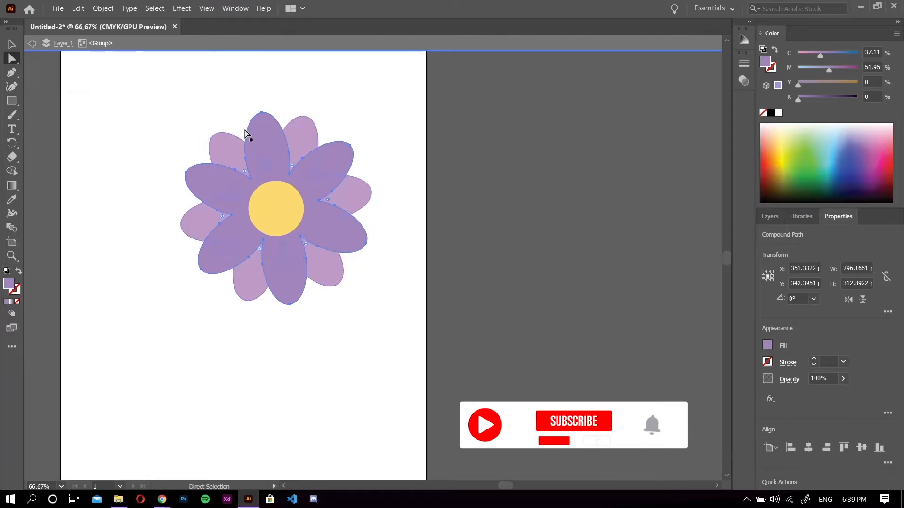
pyautogui.click(379, 103)
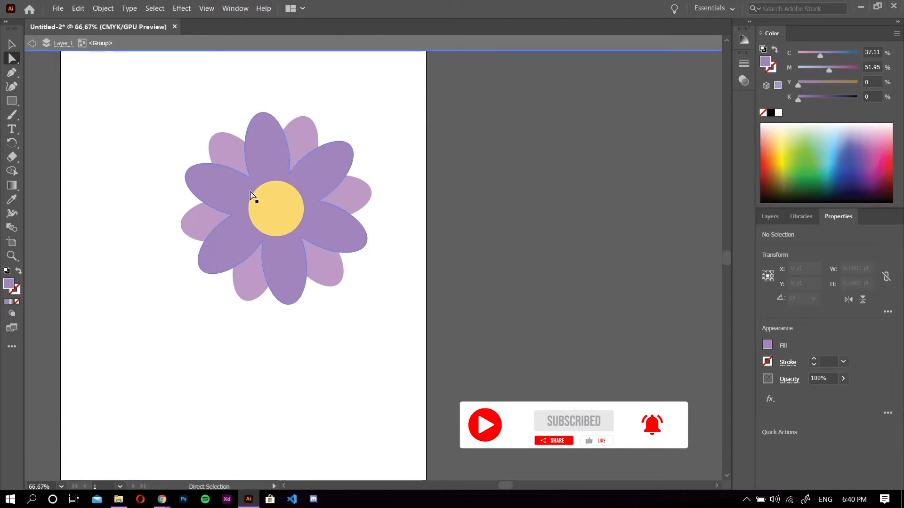
pyautogui.click(282, 253)
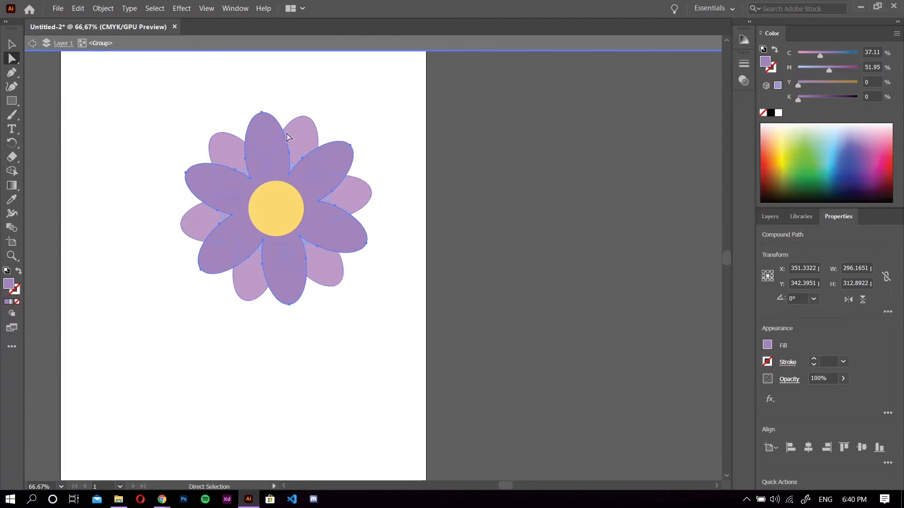
pyautogui.scroll(5, 338, 155)
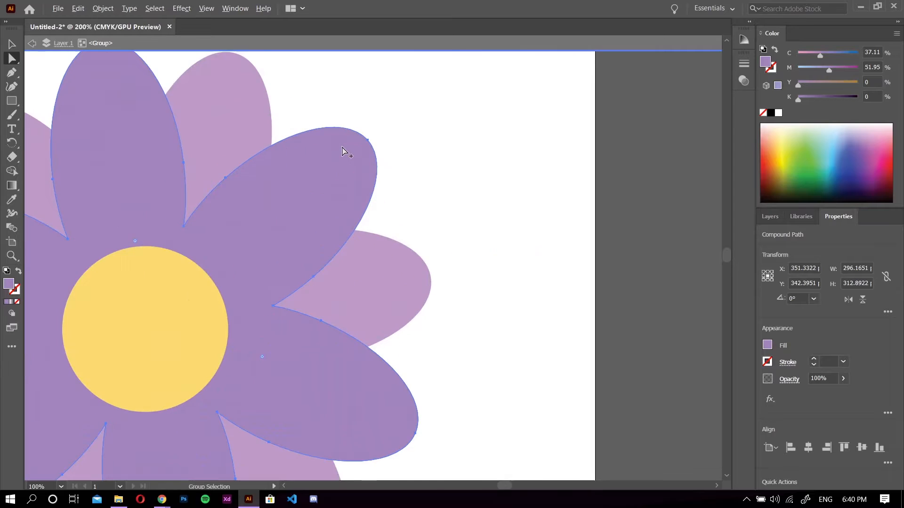
pyautogui.click(394, 137)
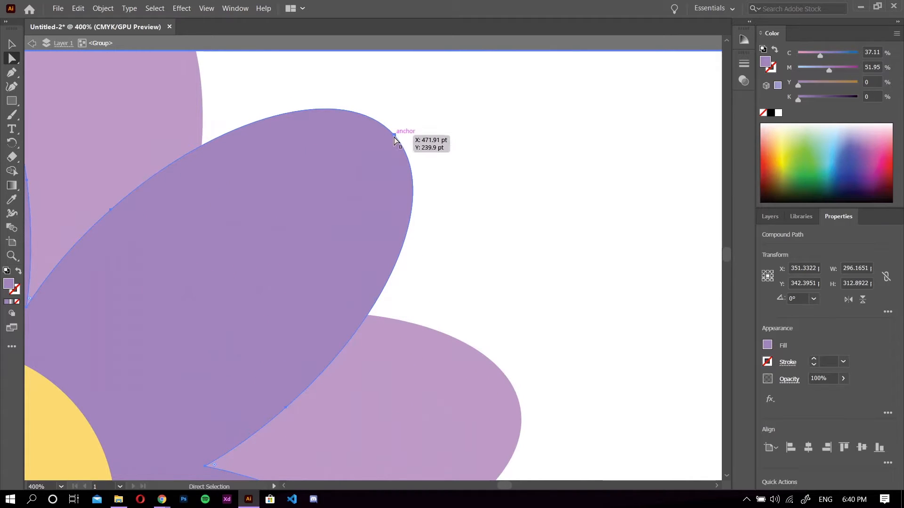
pyautogui.scroll(-1, 330, 212)
pyautogui.scroll(-2, 329, 215)
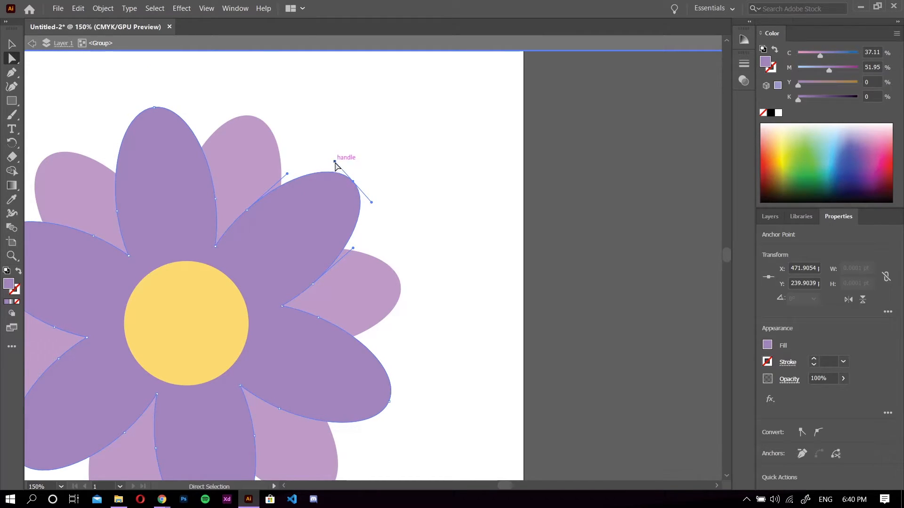
# Try reshaping the upper-right dark petal by pulling its tip's direction handles and moving the tip anchor outward.
pyautogui.moveTo(334, 161); pyautogui.dragTo(395, 74)
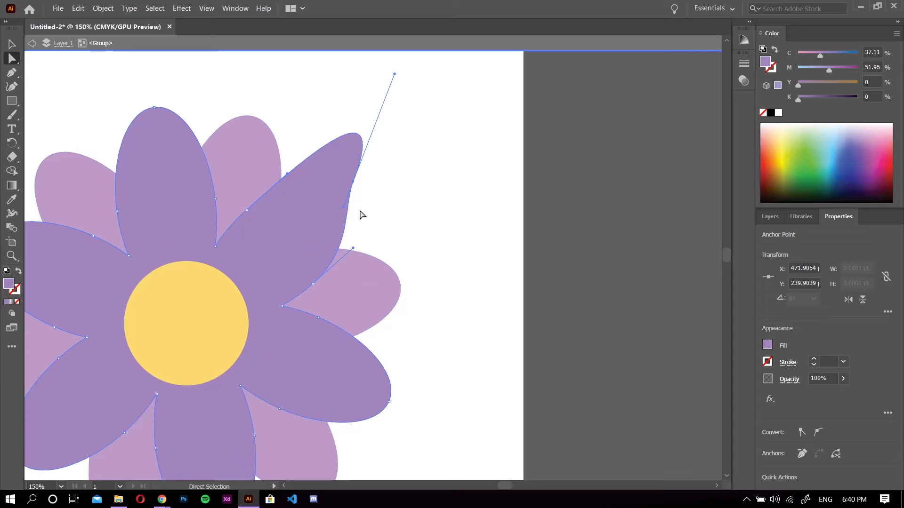
pyautogui.moveTo(344, 209); pyautogui.dragTo(490, 135)
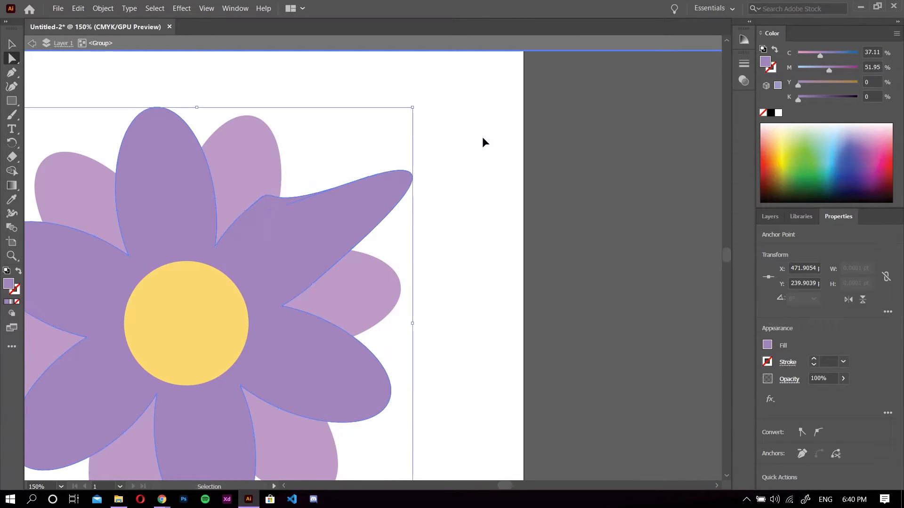
pyautogui.hotkey('ctrl', 'z')
pyautogui.hotkey('ctrl', 'z')
pyautogui.moveTo(363, 176); pyautogui.dragTo(461, 95)
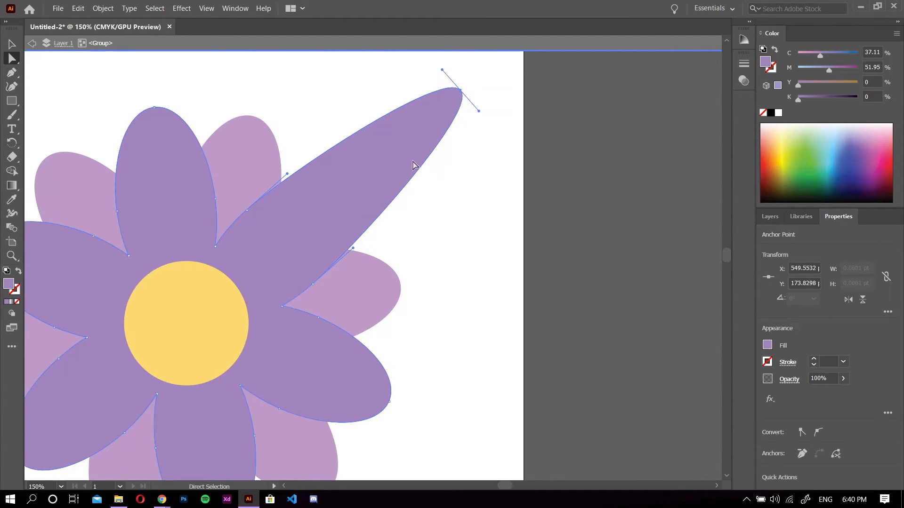
pyautogui.hotkey('ctrl', 'z')
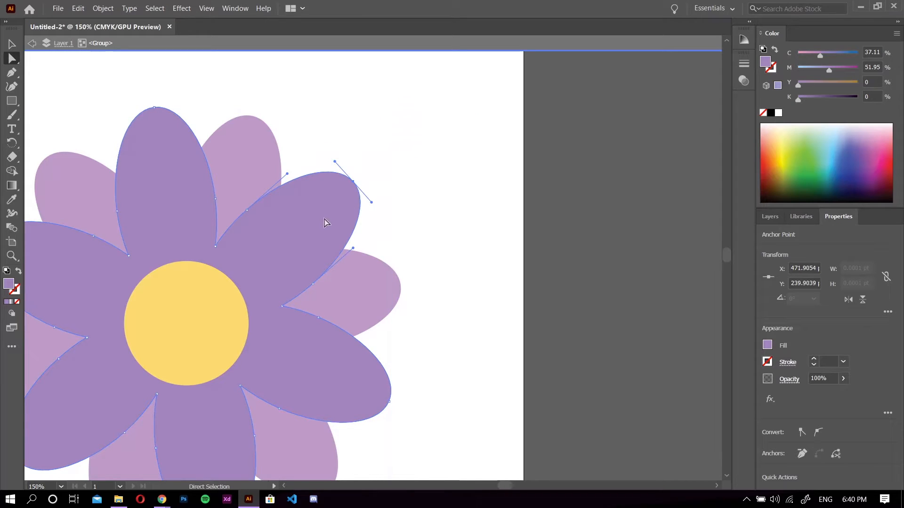
# Try stretching the yellow centre circle upward by its top anchor point.
pyautogui.click(171, 339)
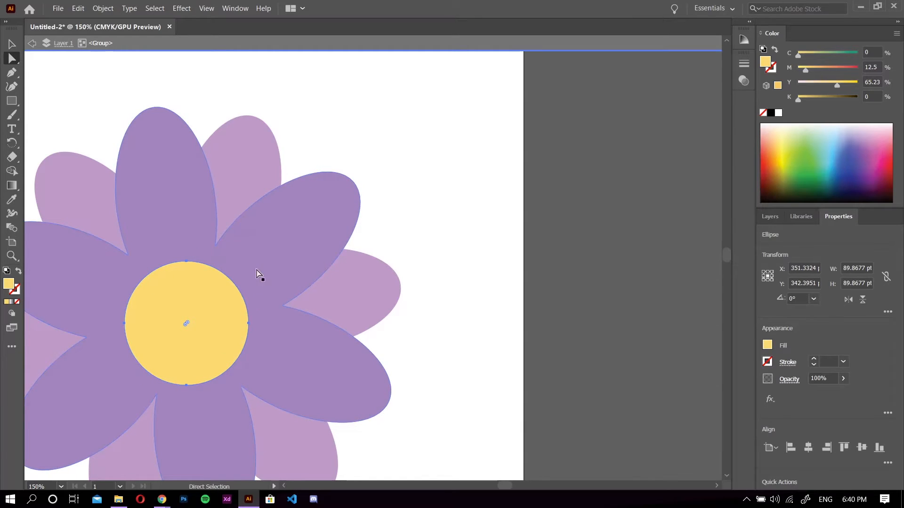
pyautogui.moveTo(185, 261); pyautogui.dragTo(186, 191)
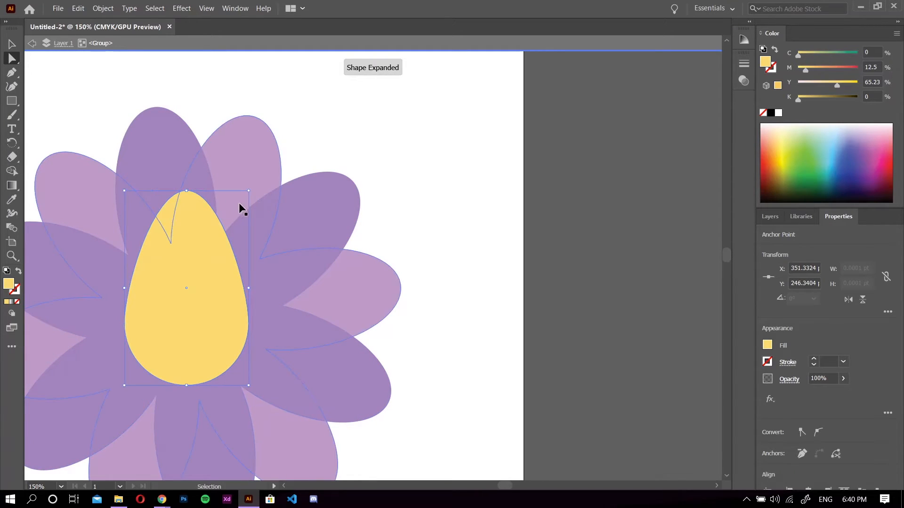
pyautogui.hotkey('ctrl', 'z')
pyautogui.click(451, 186)
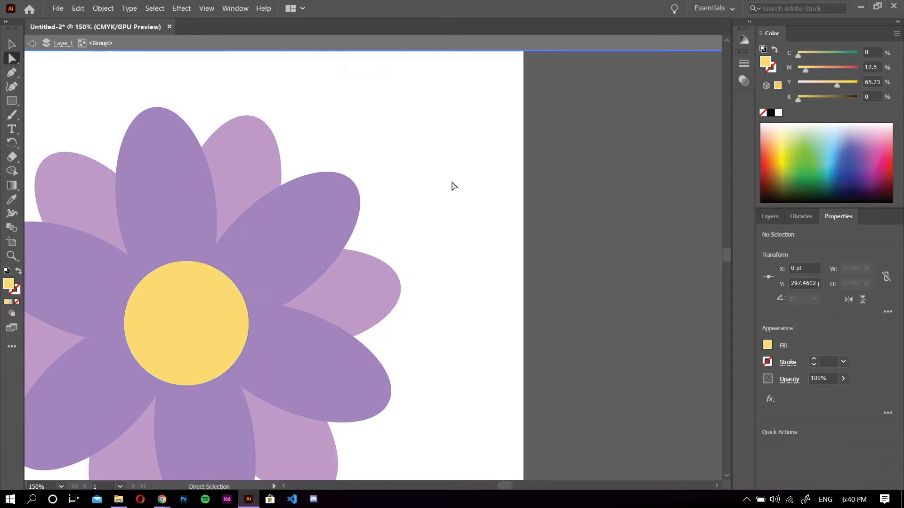
# Select a few anchor points on the flower's right-hand petals with the Lasso tool and deselect them.
pyautogui.scroll(-2, 356, 214)
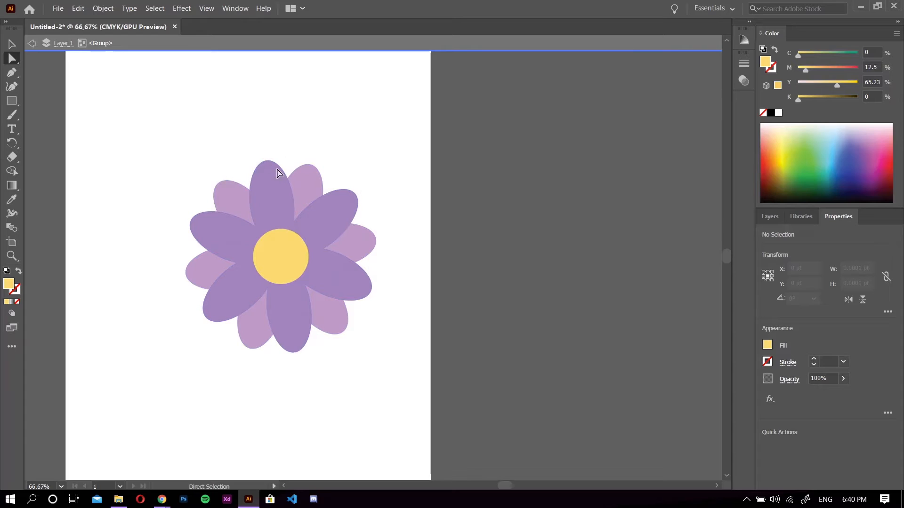
pyautogui.click(273, 206)
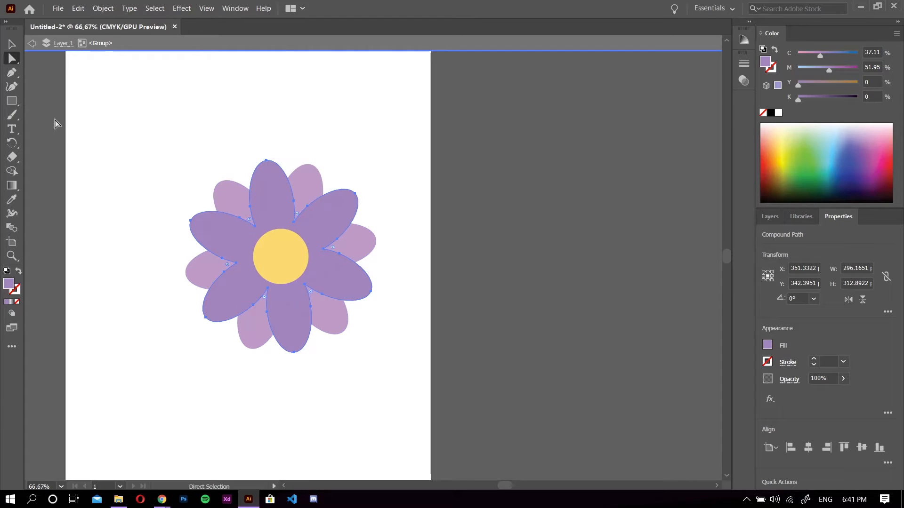
pyautogui.click(16, 59)
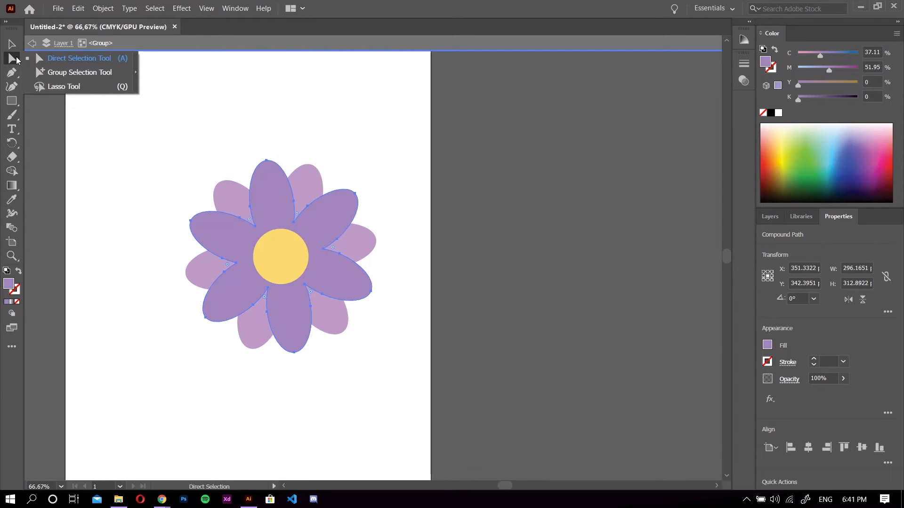
pyautogui.click(62, 88)
pyautogui.click(125, 116)
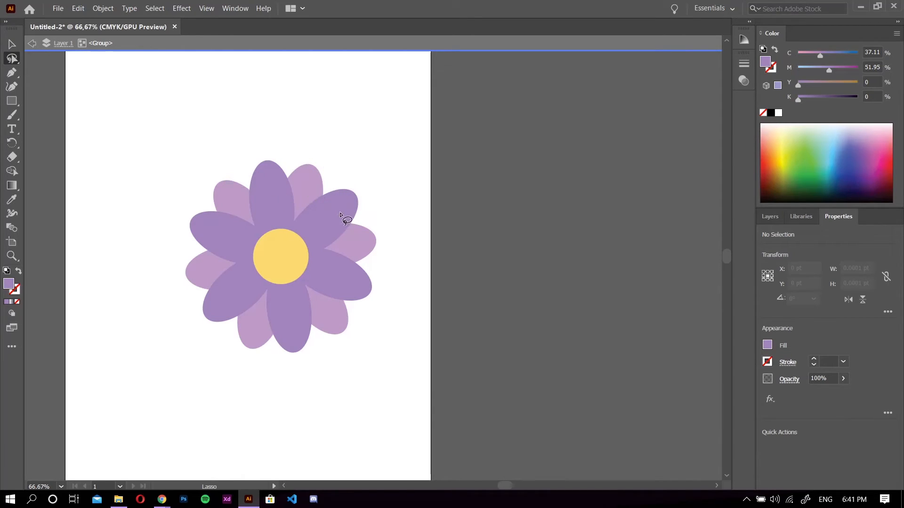
pyautogui.moveTo(336, 207); pyautogui.dragTo(368, 254)
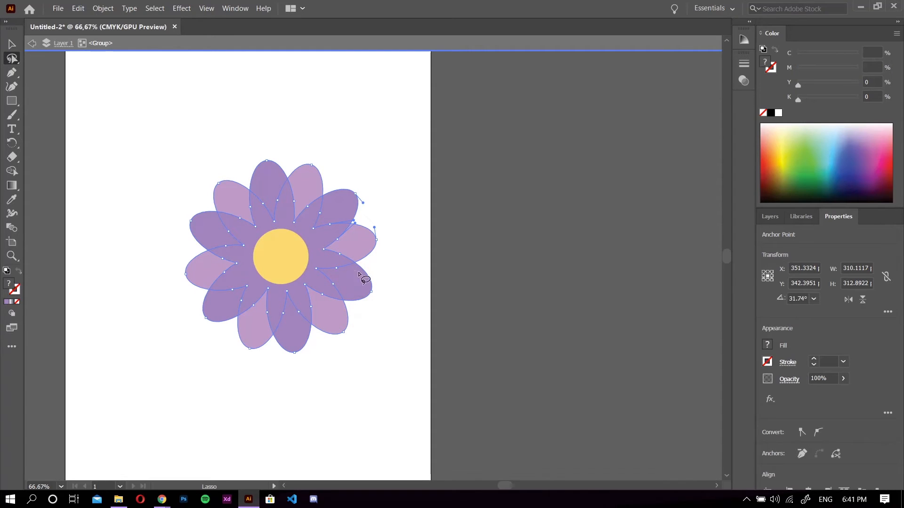
pyautogui.click(391, 322)
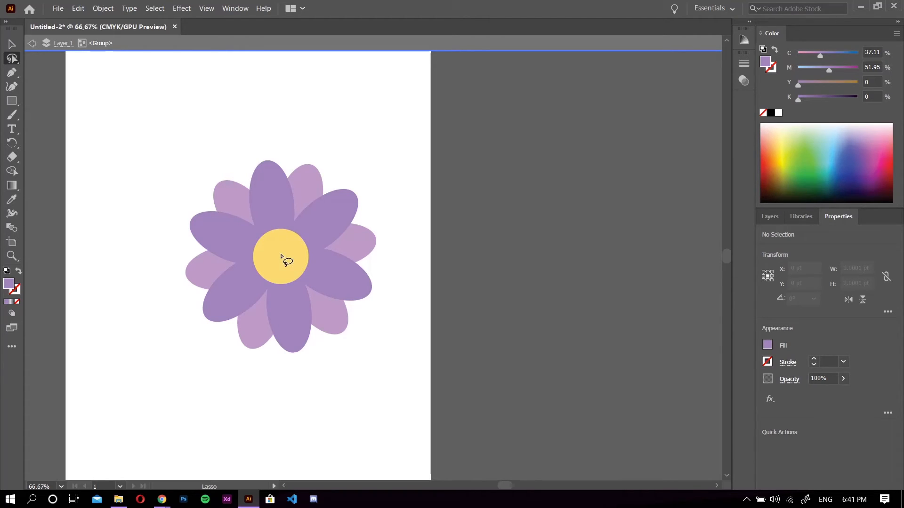
# Undo the flower's earlier resizing and move, and lasso from its yellow centre across the right-hand petals.
pyautogui.moveTo(282, 258); pyautogui.dragTo(255, 262)
pyautogui.hotkey('ctrl', 'z')
pyautogui.click(400, 313)
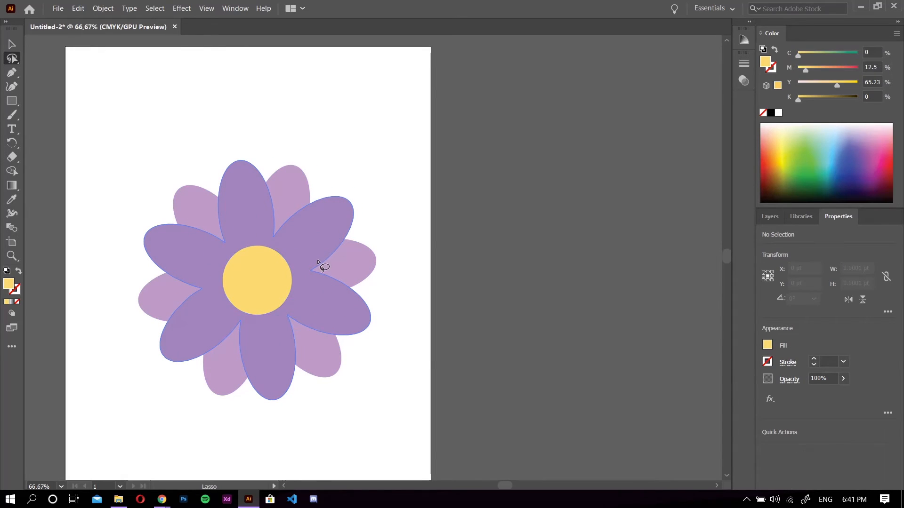
pyautogui.moveTo(254, 282); pyautogui.dragTo(333, 301)
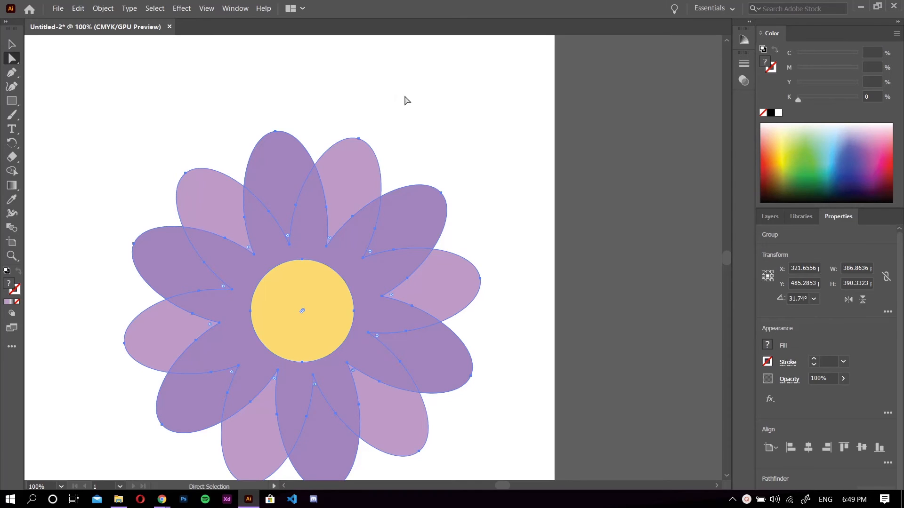
pyautogui.click(442, 86)
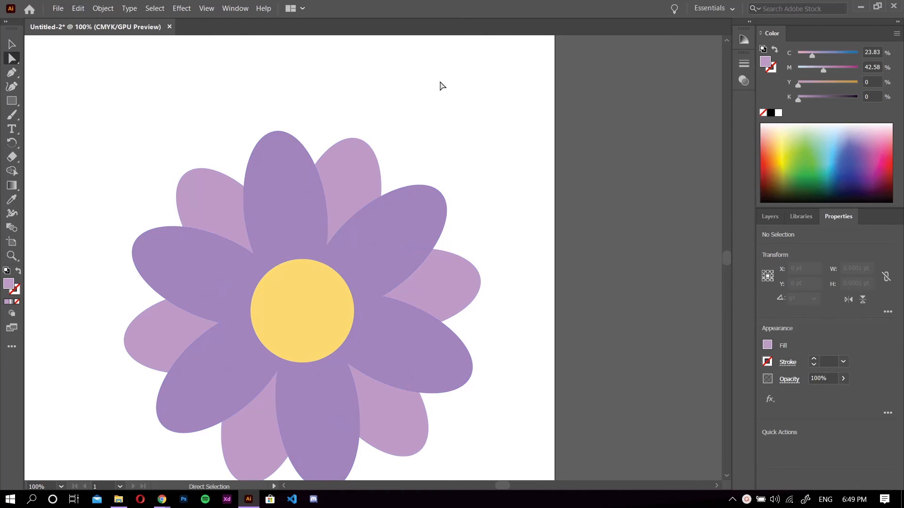